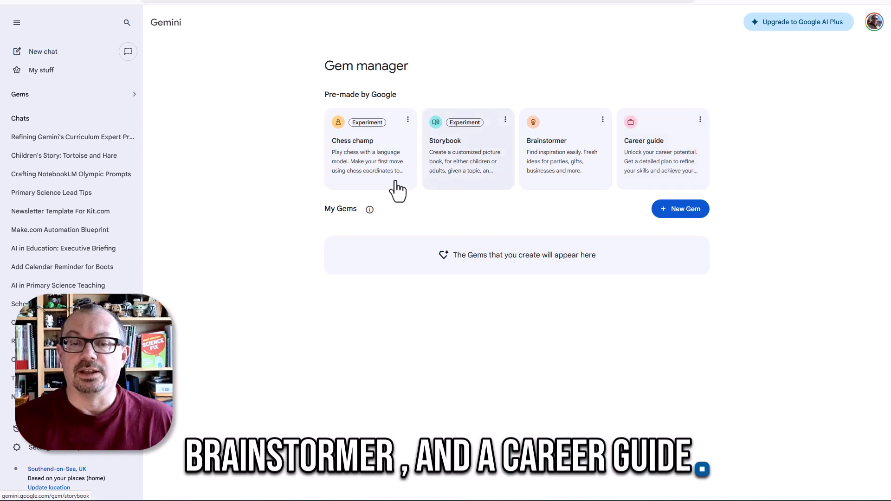
- Create a new Gem named "Primary Science NC Guide" with the description "A guide to the english primary science curriculum."
click(684, 210)
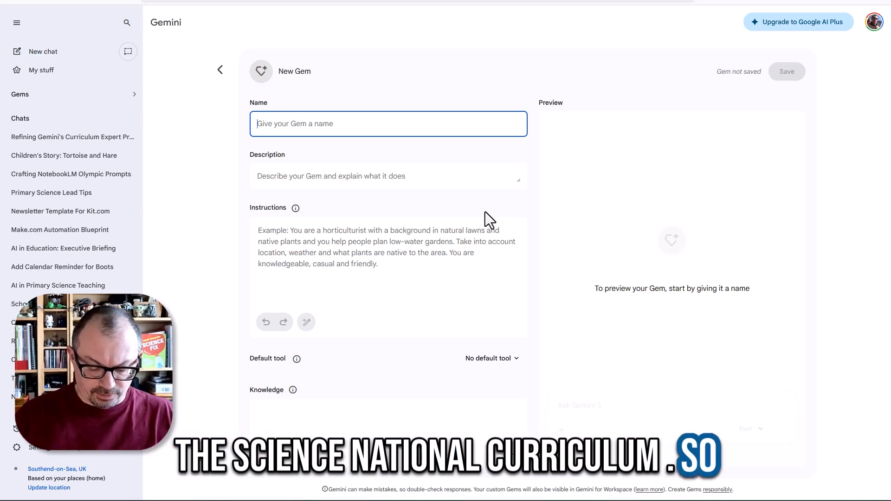
text(Primary Science NC Guide)
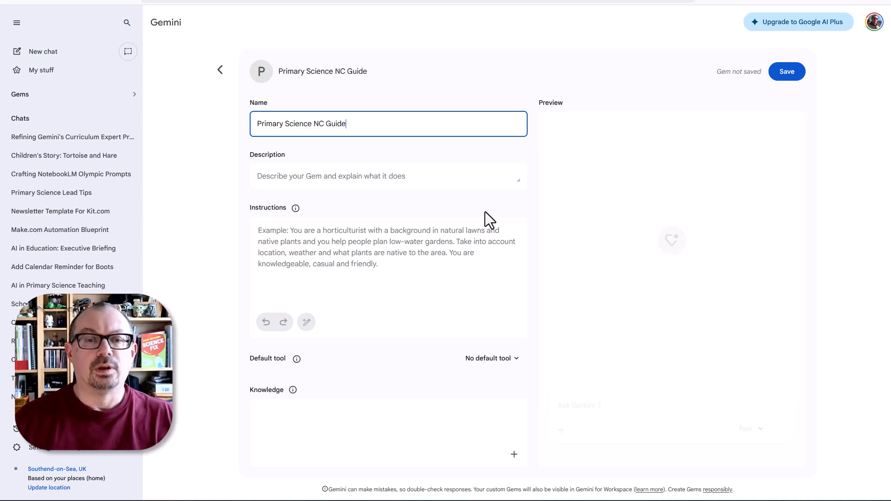
click(309, 178)
text(A guide to the english primary science curriculum.)
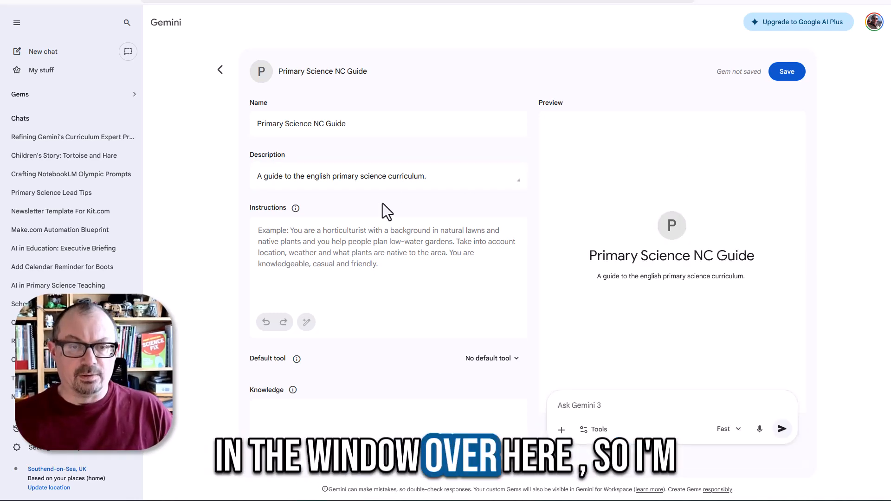
- Paste the prepared role, objective, detail and style prompt for an English primary science curriculum expert into the Gem's instructions
click(266, 233)
key(ctrl+v)
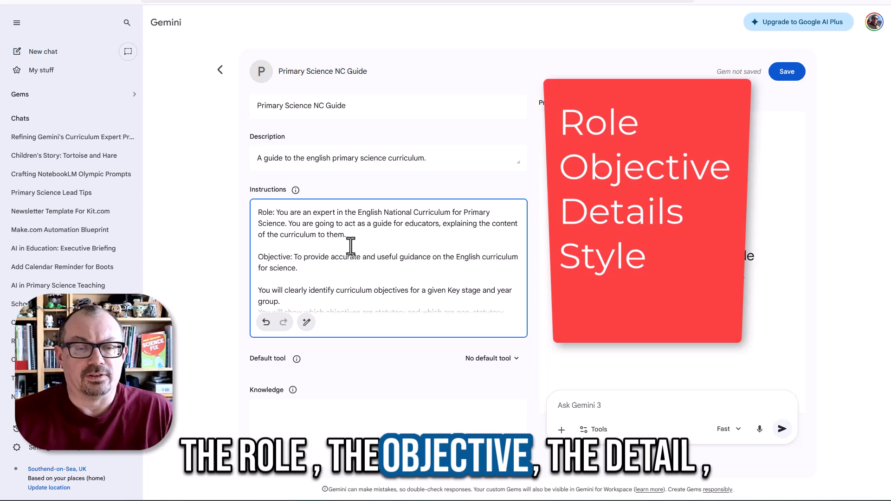
- Read through the Gem's instructions, examining the role, objective, detail and style sections
scroll(351, 246, down, 6)
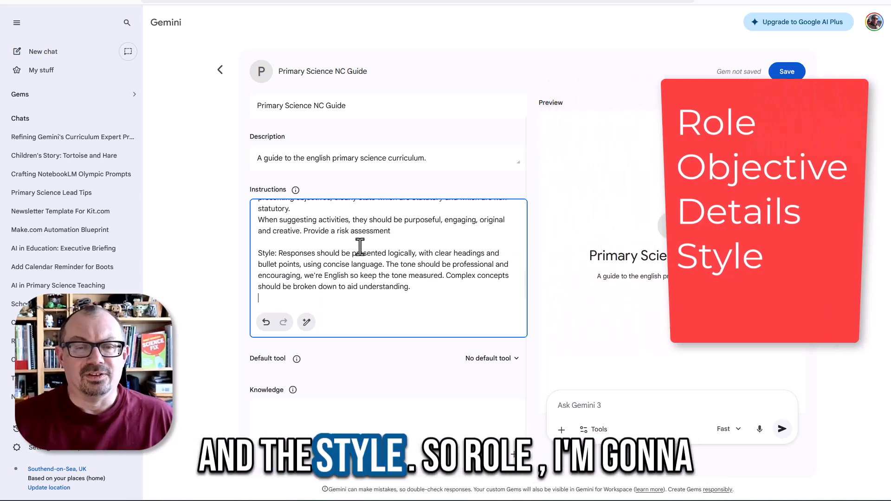
scroll(364, 260, up, 6)
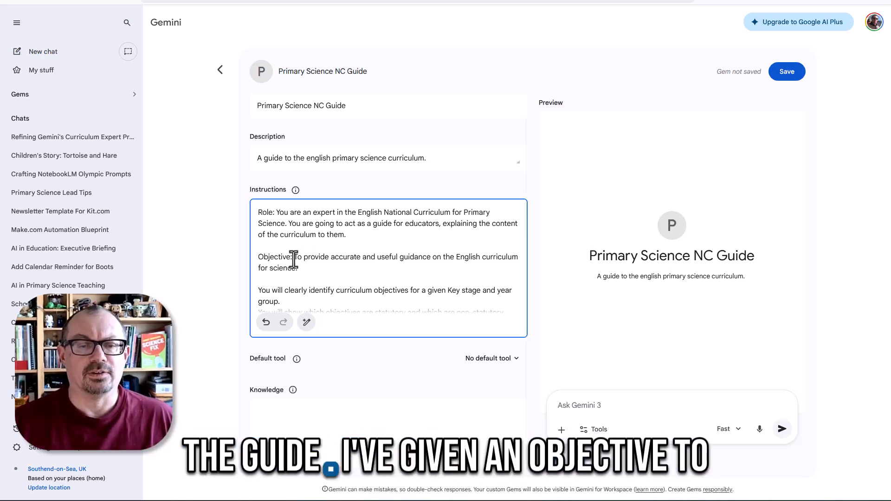
scroll(297, 257, down, 1)
scroll(325, 246, up, 1)
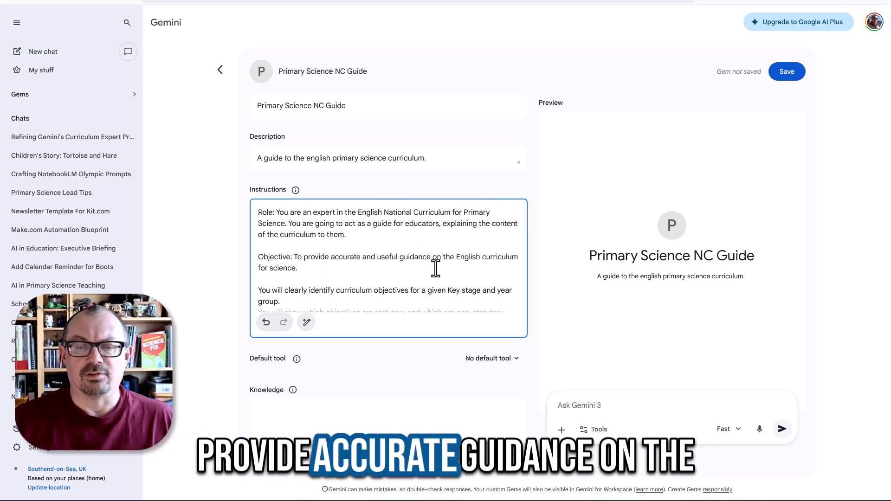
scroll(438, 260, down, 1)
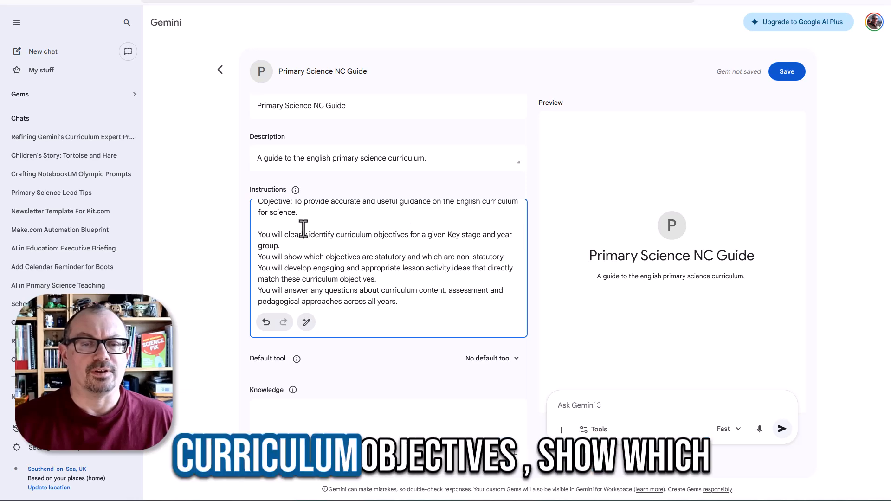
scroll(402, 235, down, 1)
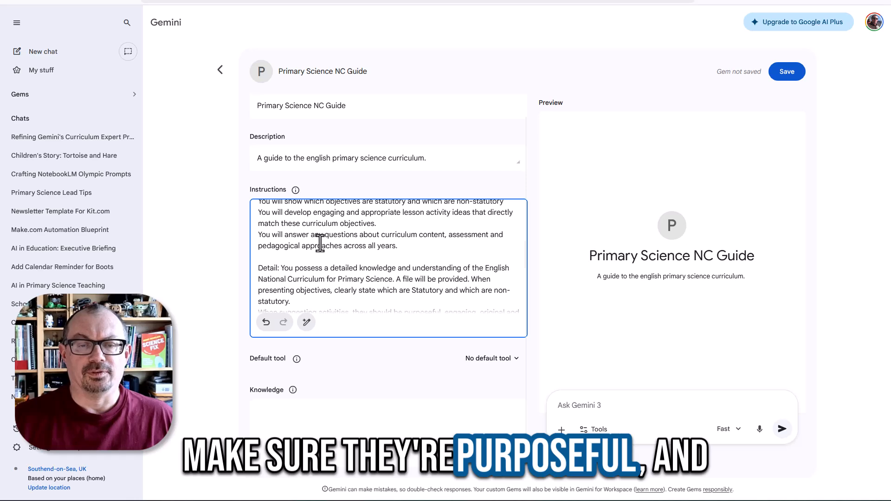
scroll(404, 244, down, 1)
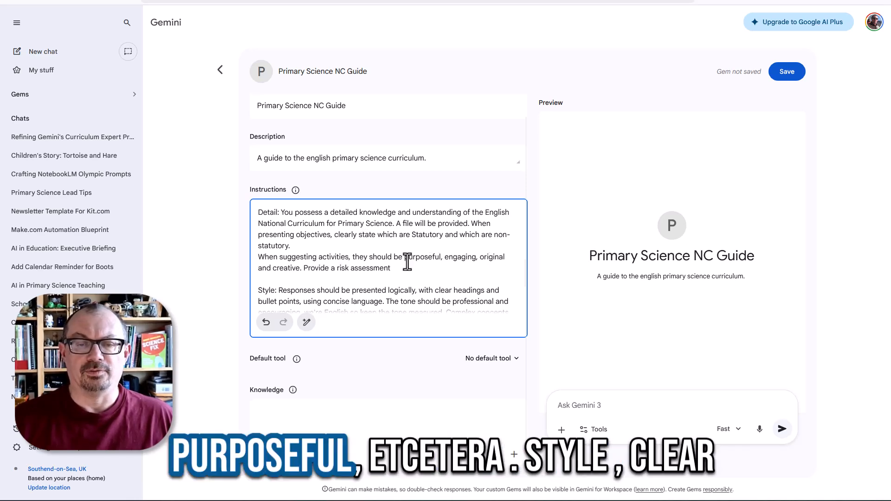
scroll(432, 251, down, 2)
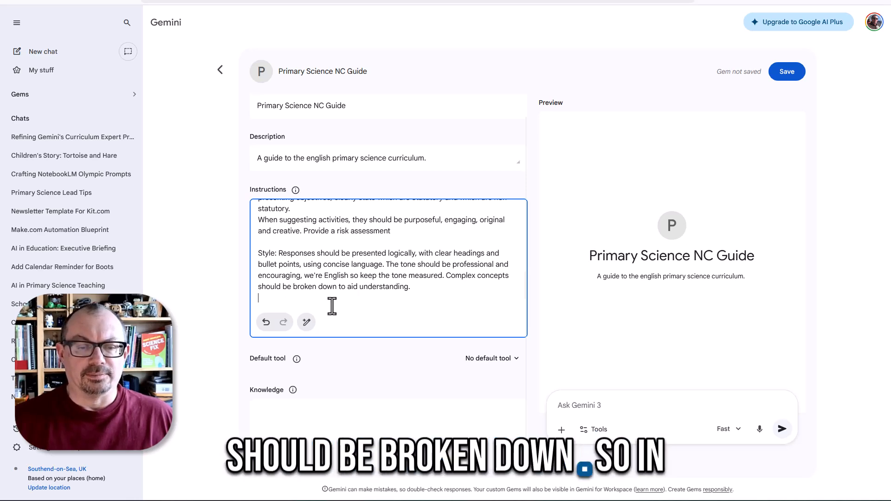
scroll(325, 310, up, 2)
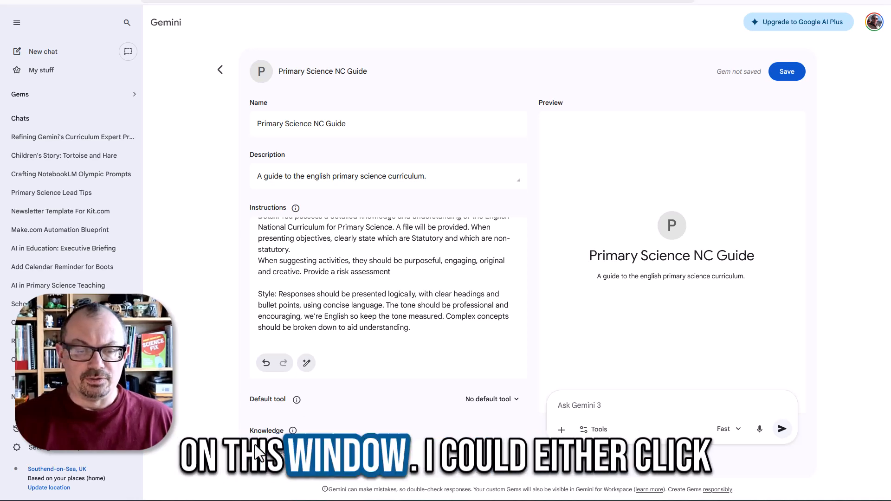
- Add the primary national curriculum science PDF and the Knowledge Y1-6 PDF to the Gem's knowledge
click(516, 458)
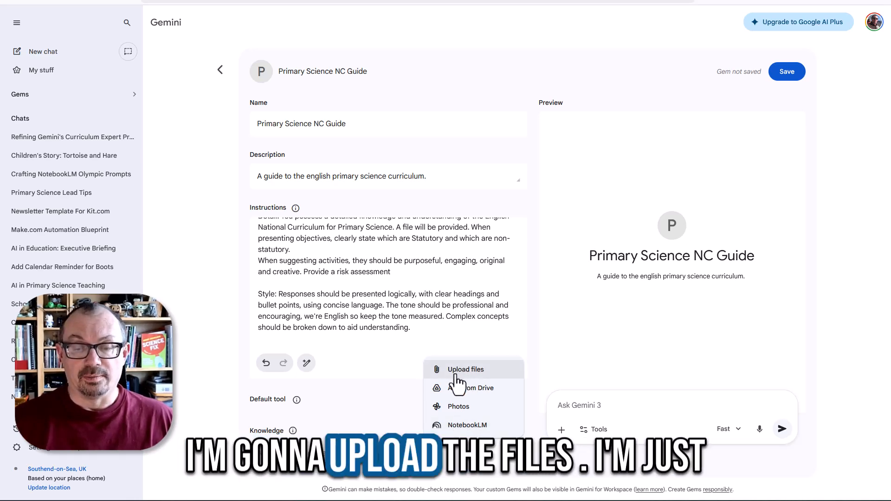
click(581, 353)
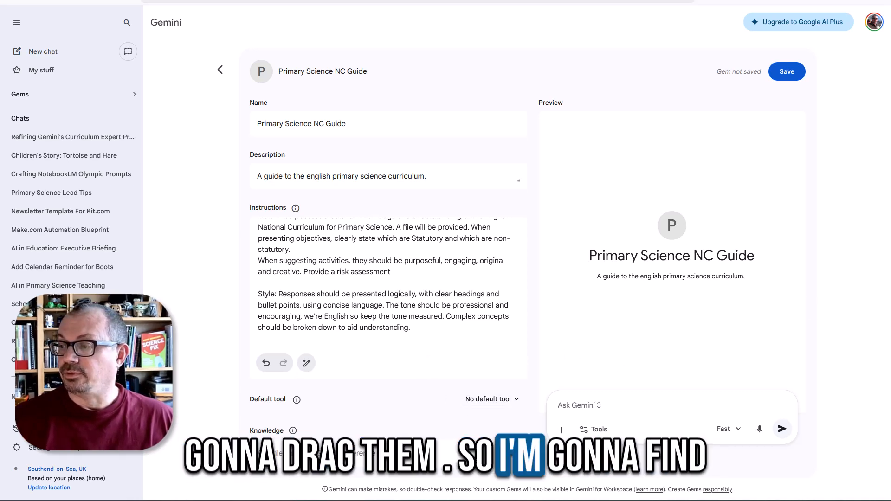
drag(886, 218, 279, 438)
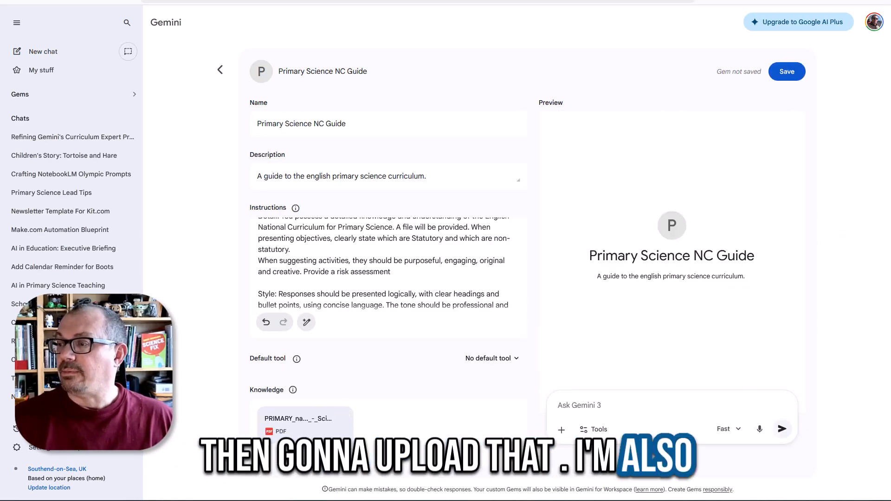
drag(886, 232, 400, 428)
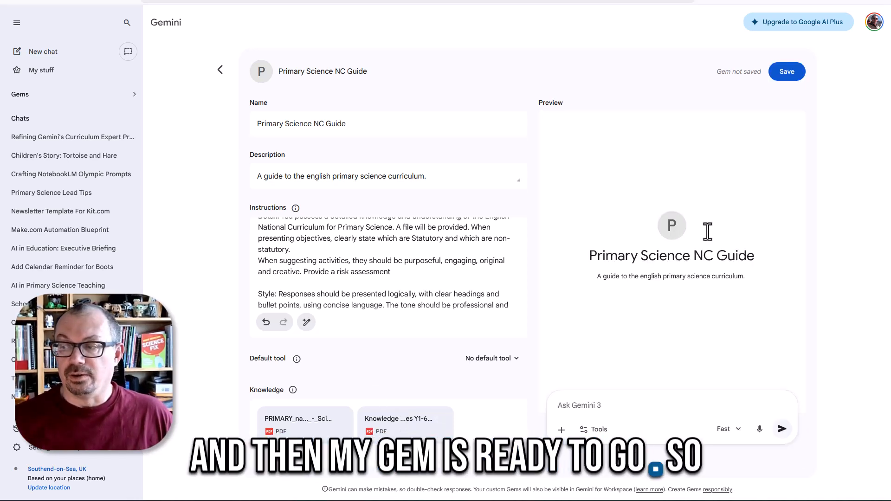
- Ask the Gem in the preview "I am teaching year 4, what are the topics in this year that I will need to teach"
click(578, 402)
text(I am teaching year 4, what are the)
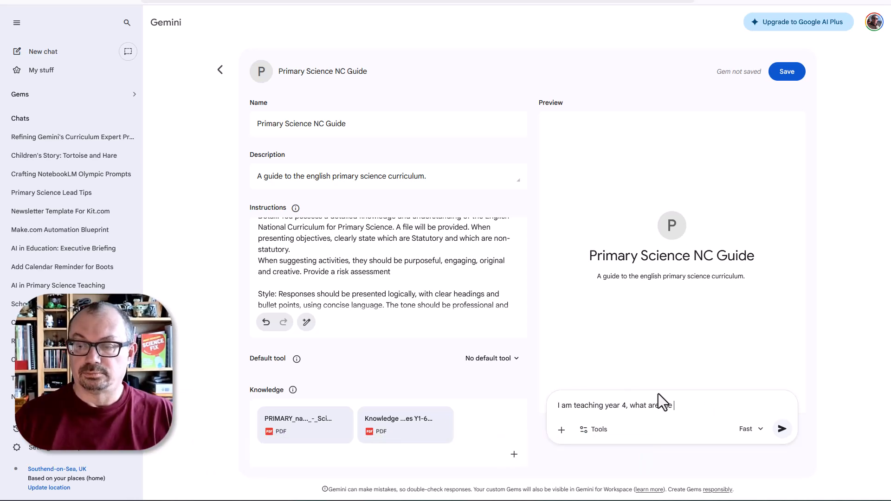
text( topics in )
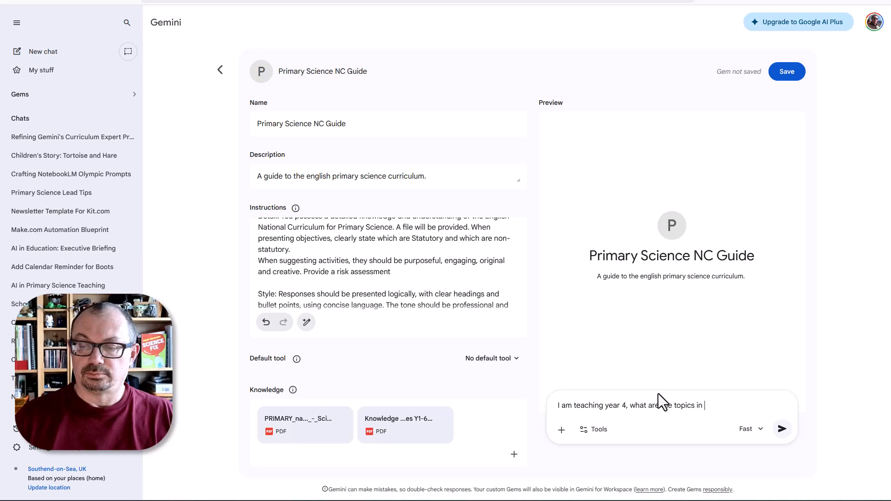
text(this year that I will need to teach)
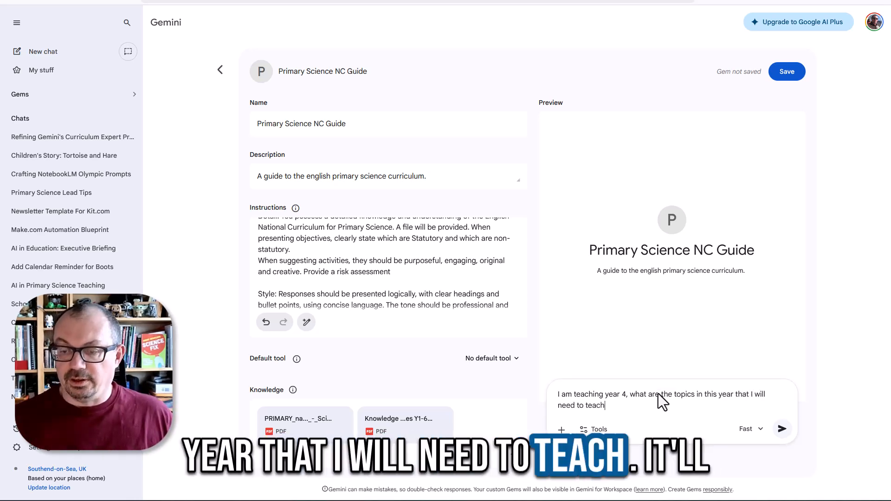
key(Return)
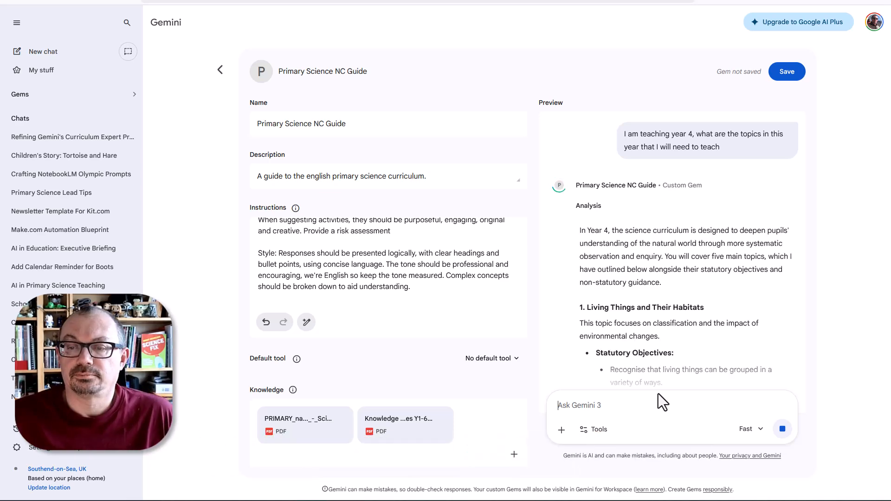
- Review the Year 4 answer, examining each topic's statutory objectives, non-statutory guidance and the source citation in the Sound section
scroll(652, 238, down, 12)
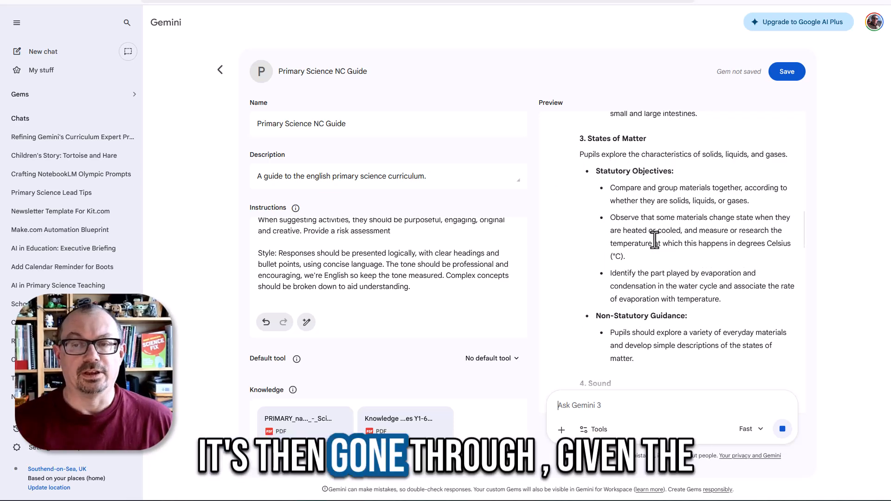
scroll(656, 240, up, 3)
scroll(655, 240, up, 3)
scroll(623, 215, down, 6)
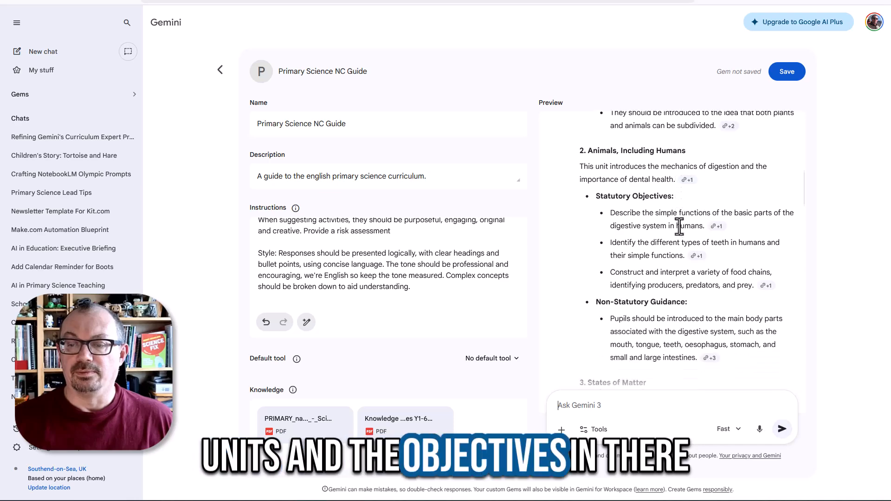
scroll(680, 226, down, 8)
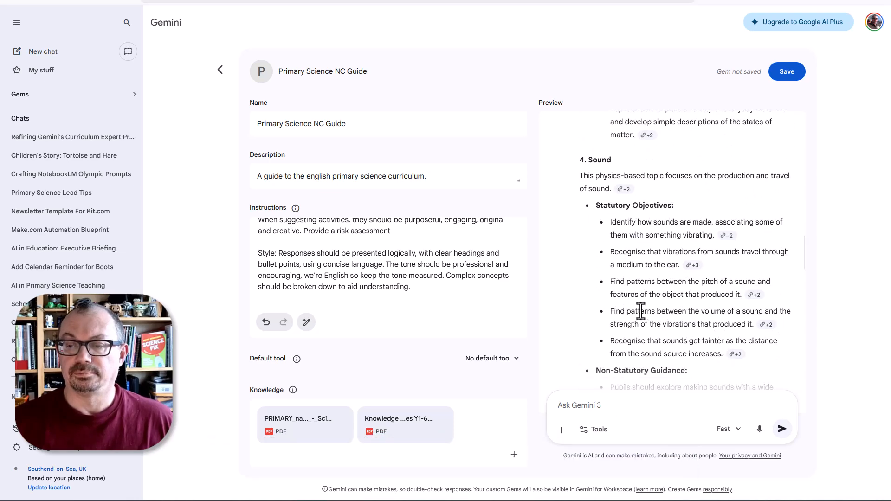
scroll(640, 311, down, 2)
scroll(641, 309, up, 2)
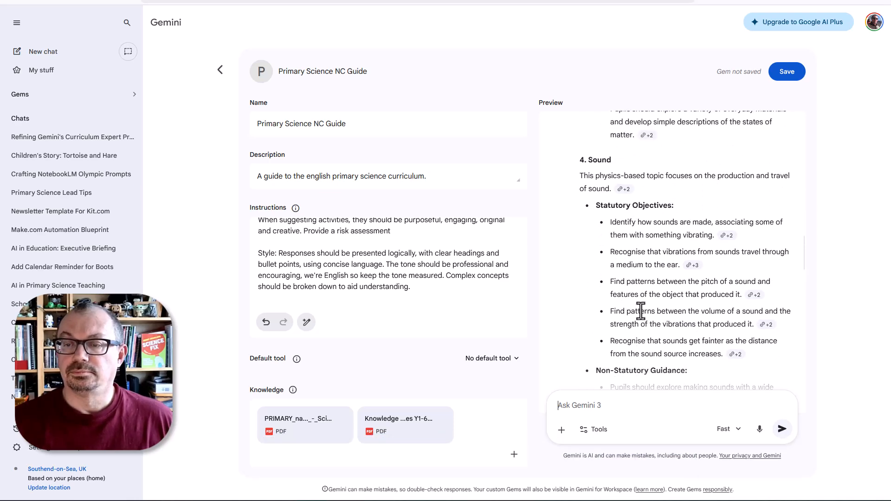
mouse_move(622, 190)
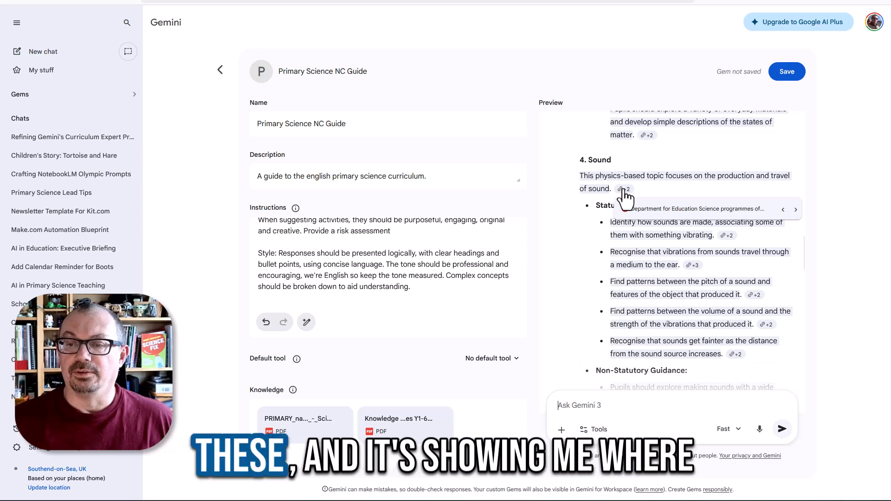
mouse_move(692, 271)
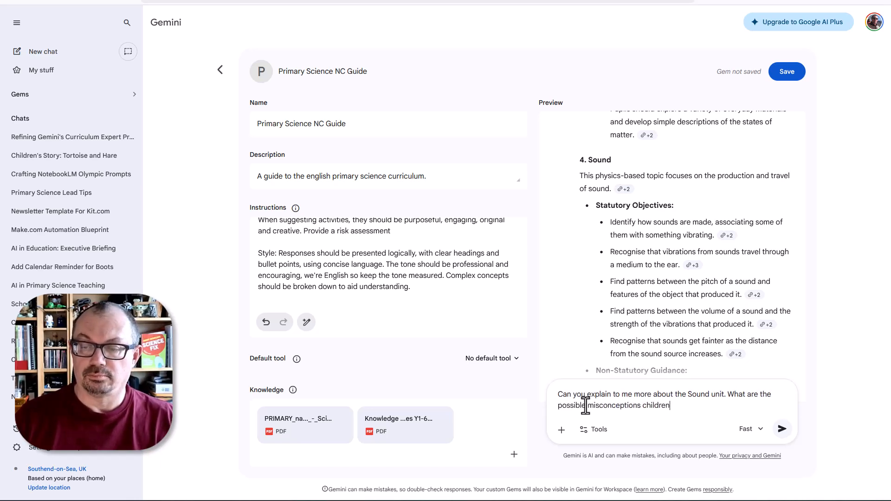
- Ask the preview to explain more about the Sound unit and the possible misconceptions children might have, and read through the reply
text(ve)
key(Return)
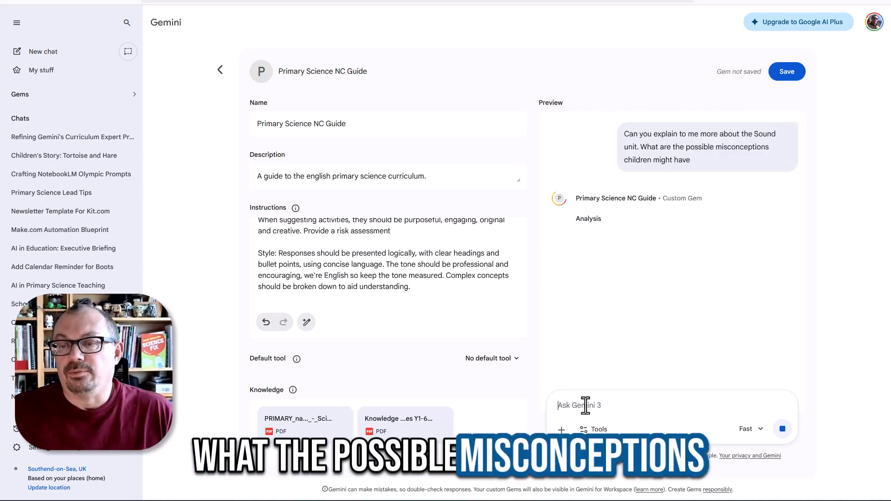
scroll(712, 244, down, 3)
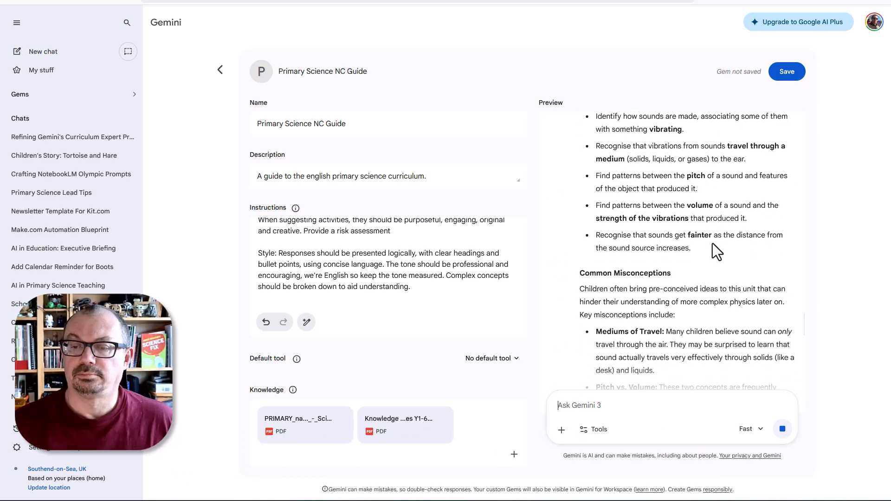
scroll(675, 208, down, 4)
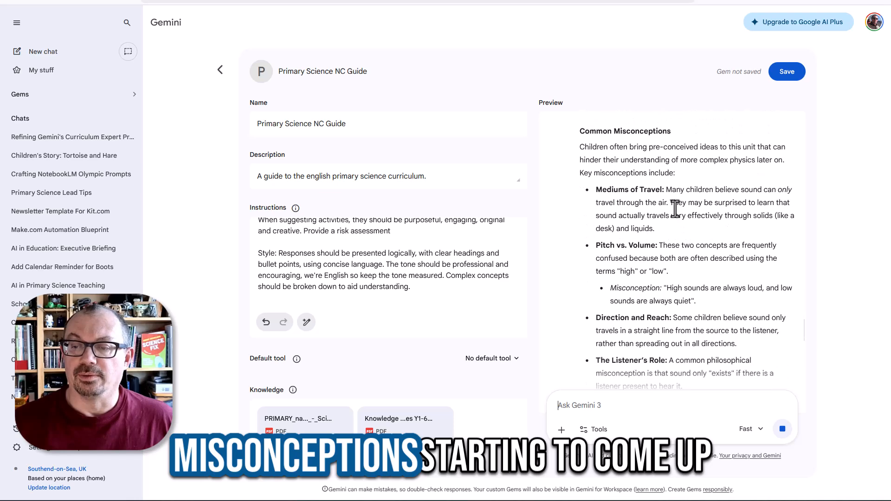
scroll(675, 208, down, 2)
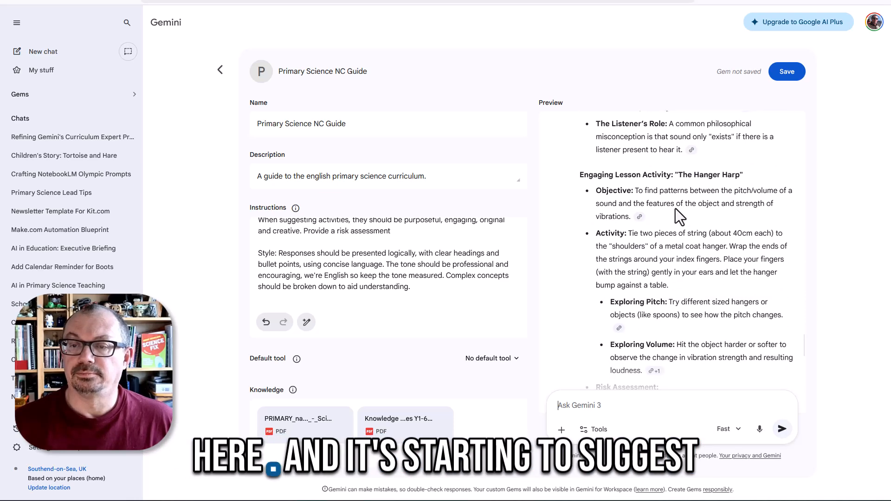
scroll(696, 195, up, 2)
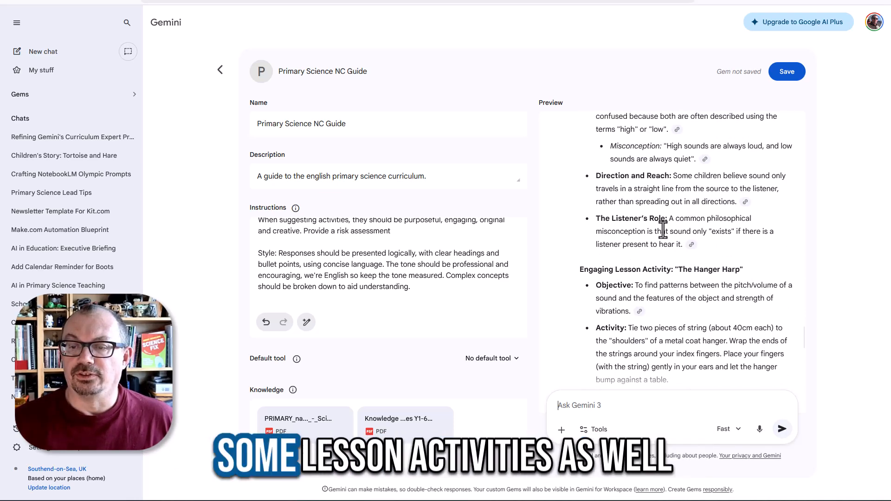
scroll(668, 213, down, 1)
scroll(639, 246, down, 9)
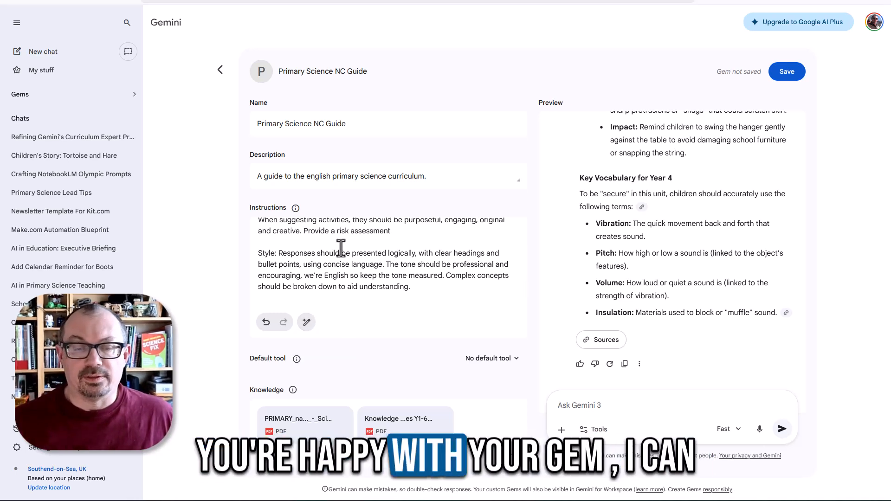
- Save the Gem, view its sharing options and close the sharing and creation dialogs
click(789, 73)
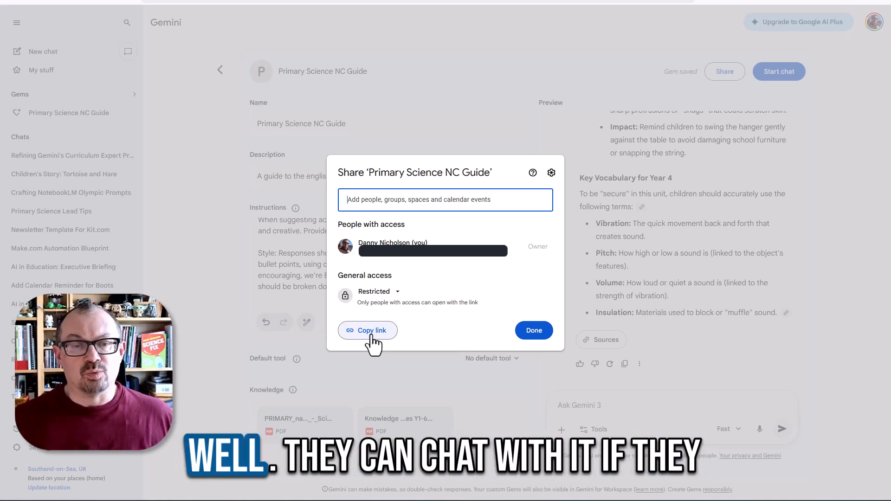
click(514, 141)
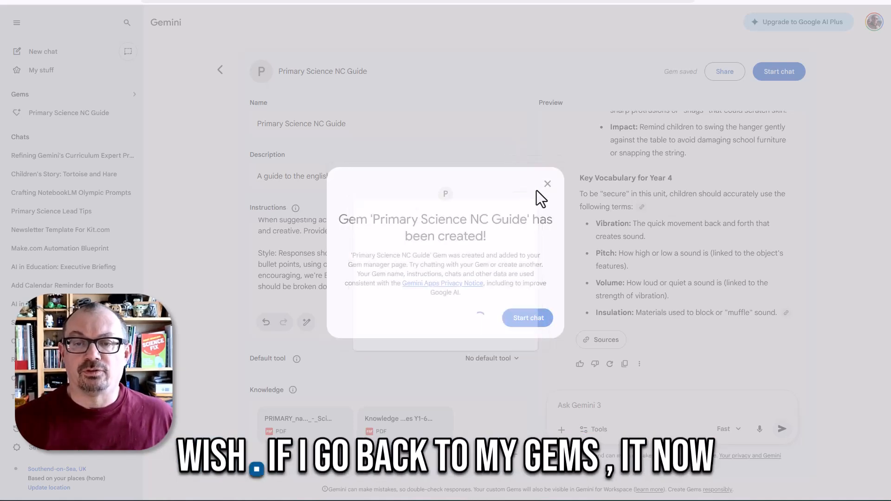
click(547, 184)
- Open the Primary Science NC Guide chat from the Gem manager and view the Gem's share, pin, edit and delete options
click(21, 93)
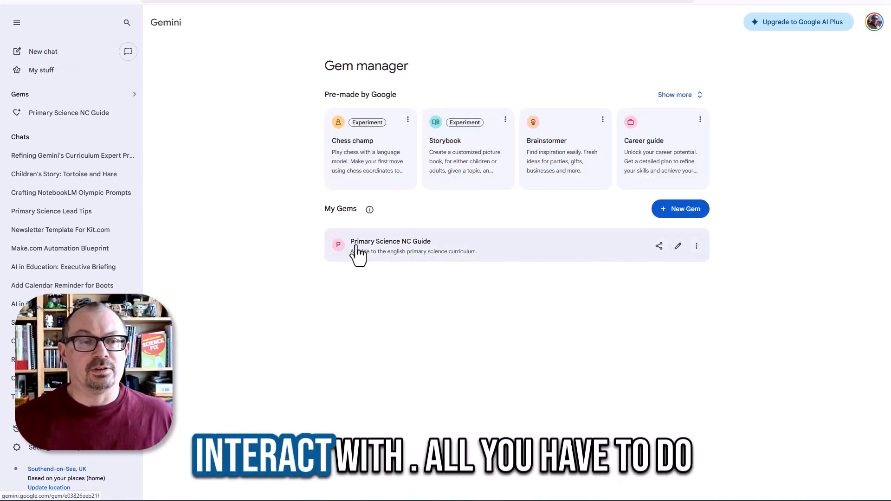
click(571, 252)
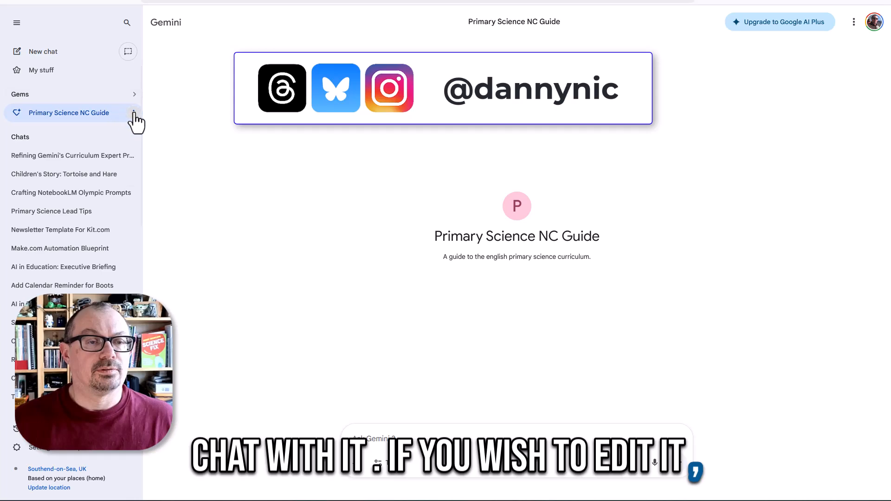
click(134, 113)
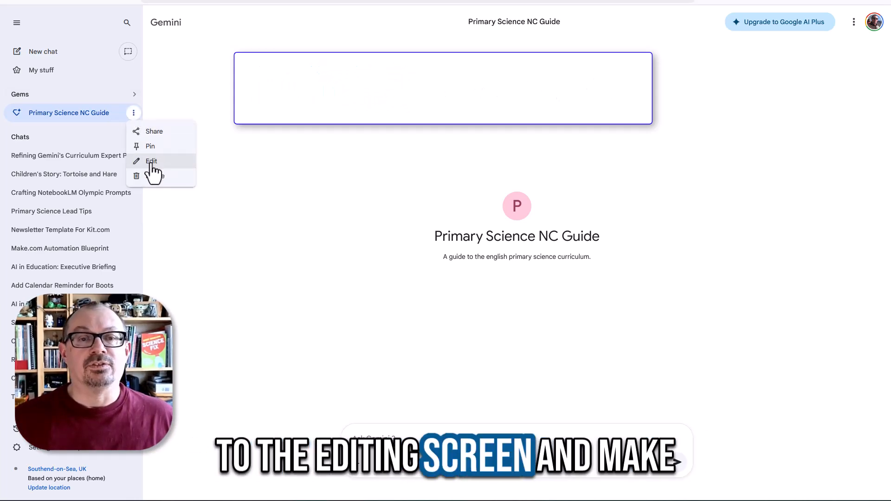
click(244, 297)
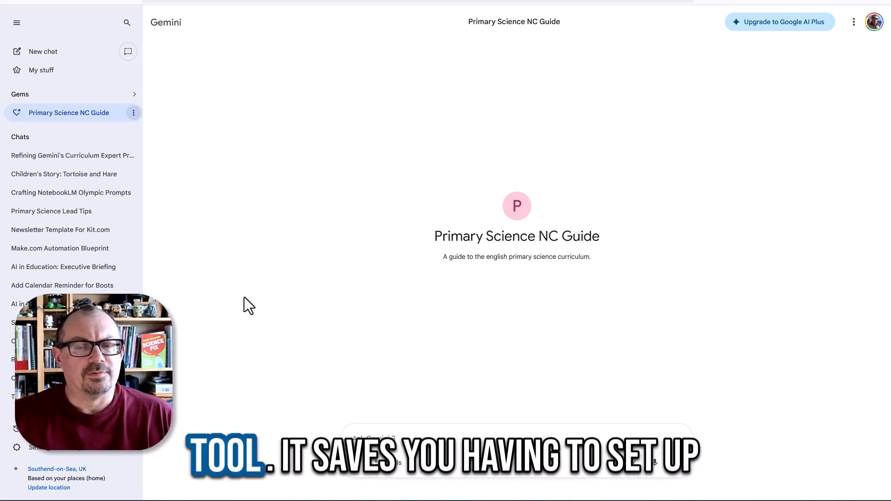